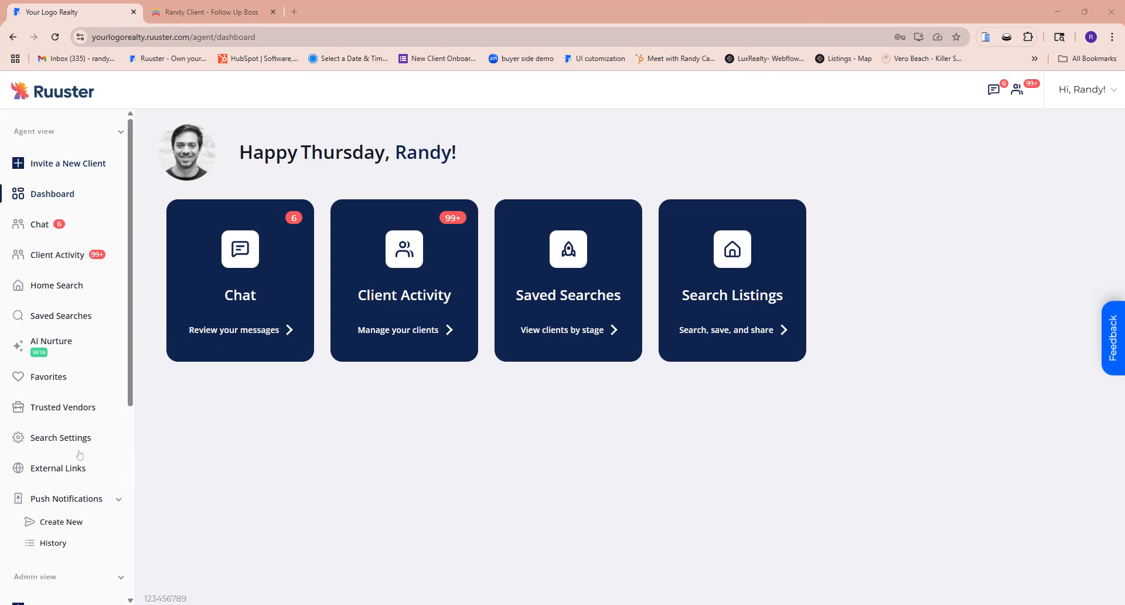
# Open the tab settings of the Chicago vendor tab in the global Trusted Vendors settings
pyautogui.scroll(-2, 79, 455)
pyautogui.scroll(-4, 79, 455)
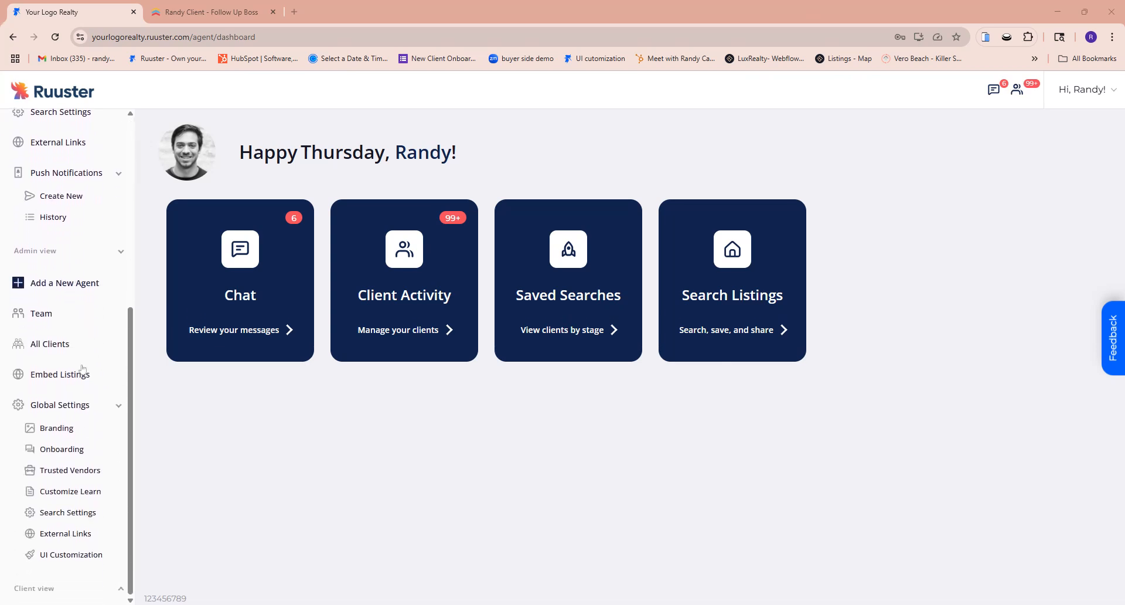
pyautogui.click(70, 472)
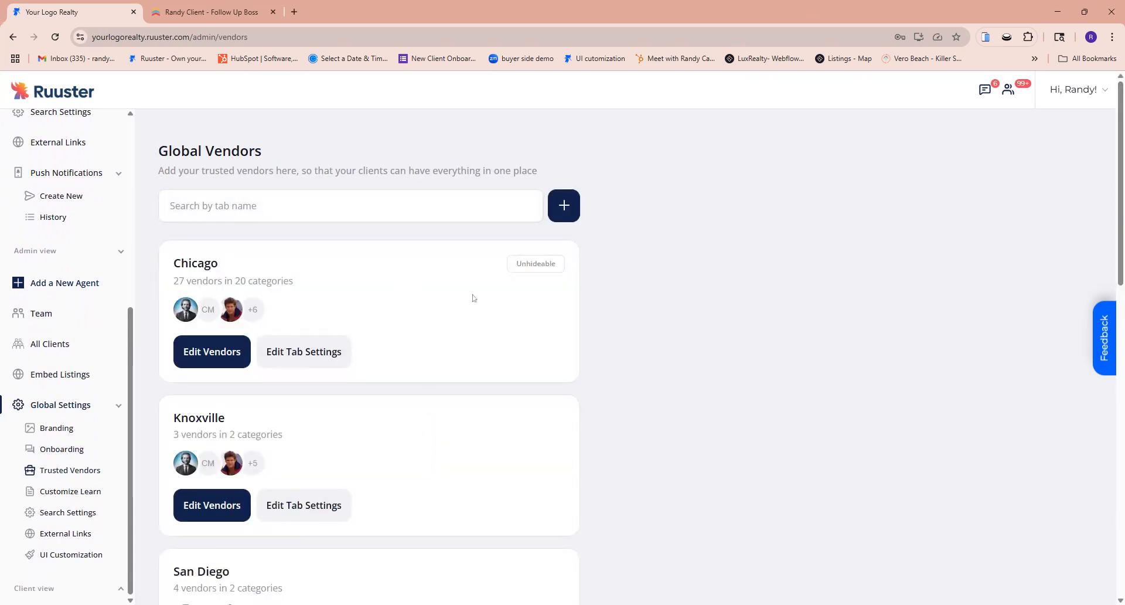
pyautogui.scroll(-1, 434, 308)
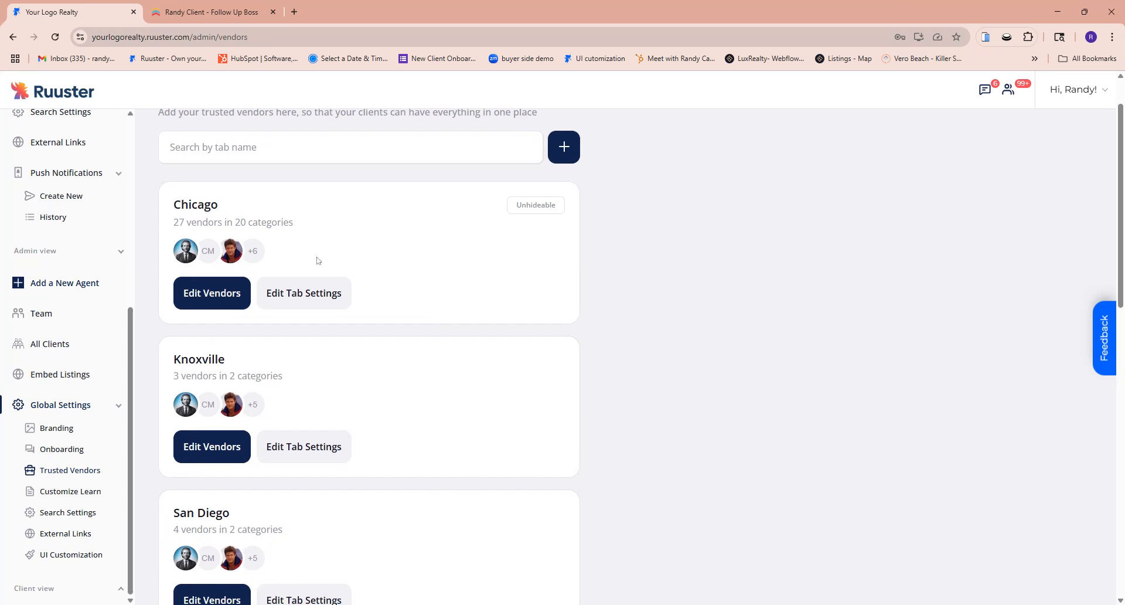
pyautogui.click(304, 293)
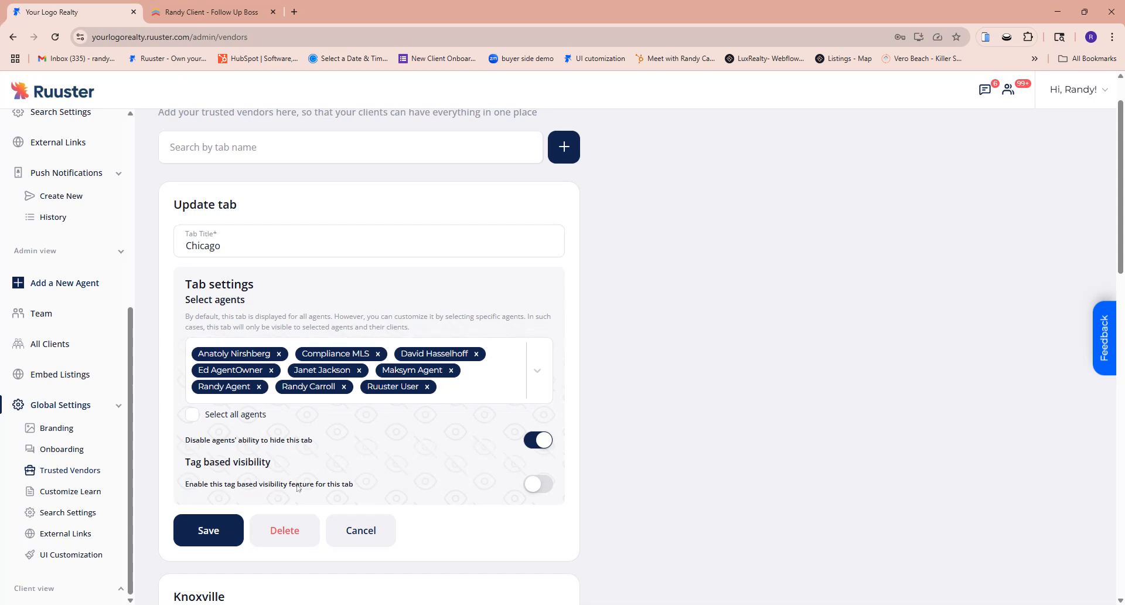
# Enable tag based visibility for the Chicago tab and review its visibility condition and tag
pyautogui.click(542, 485)
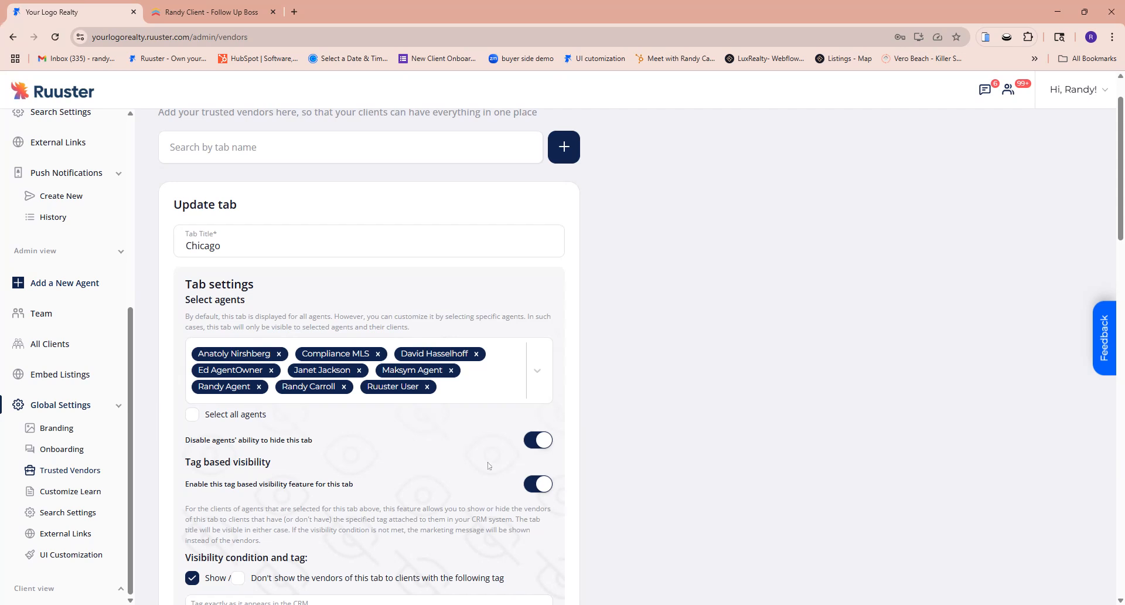
pyautogui.scroll(-2, 489, 466)
pyautogui.scroll(-1, 369, 352)
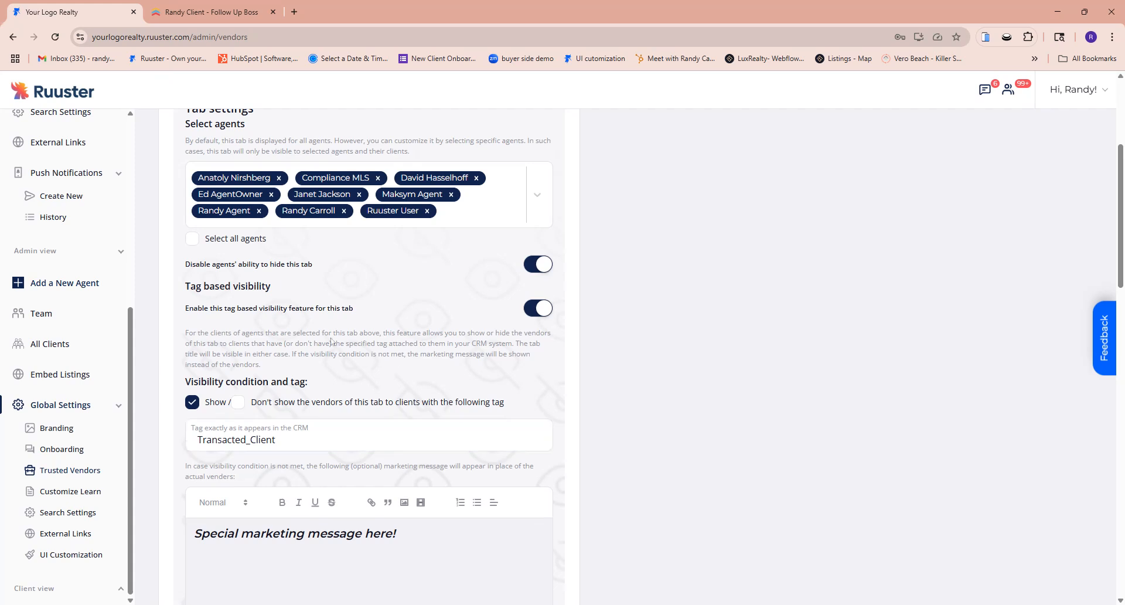
pyautogui.scroll(-1, 369, 351)
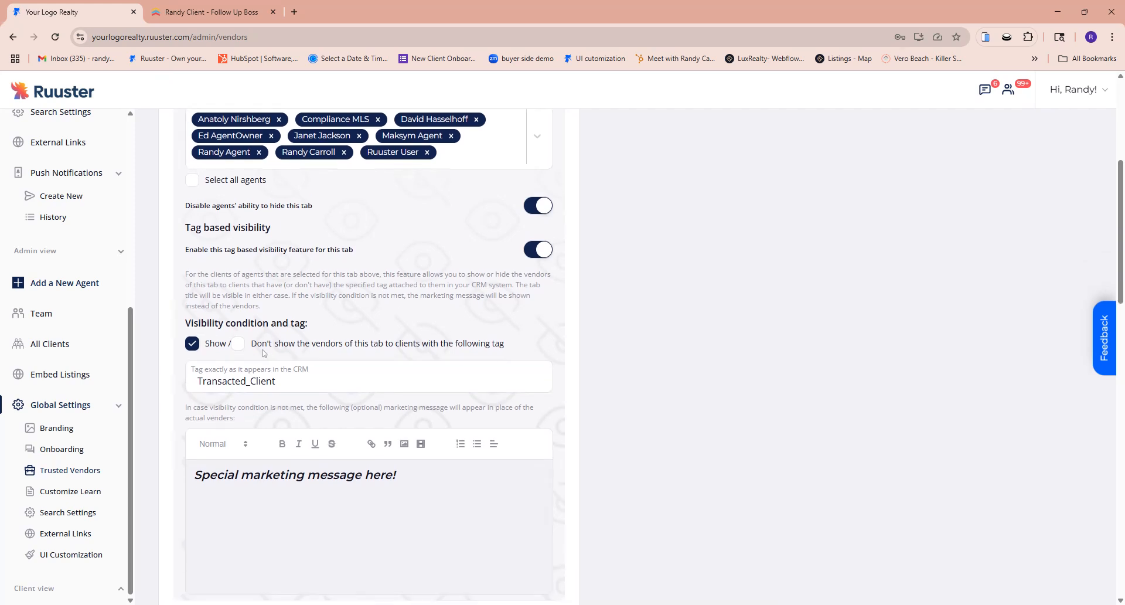
pyautogui.moveTo(186, 324); pyautogui.dragTo(288, 323)
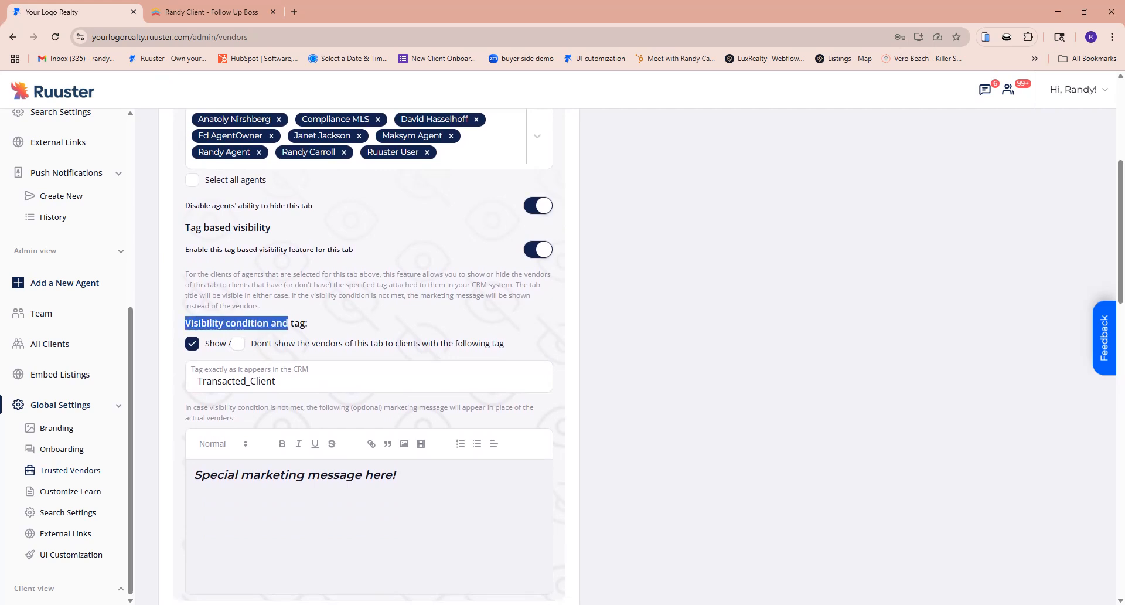
pyautogui.click(288, 324)
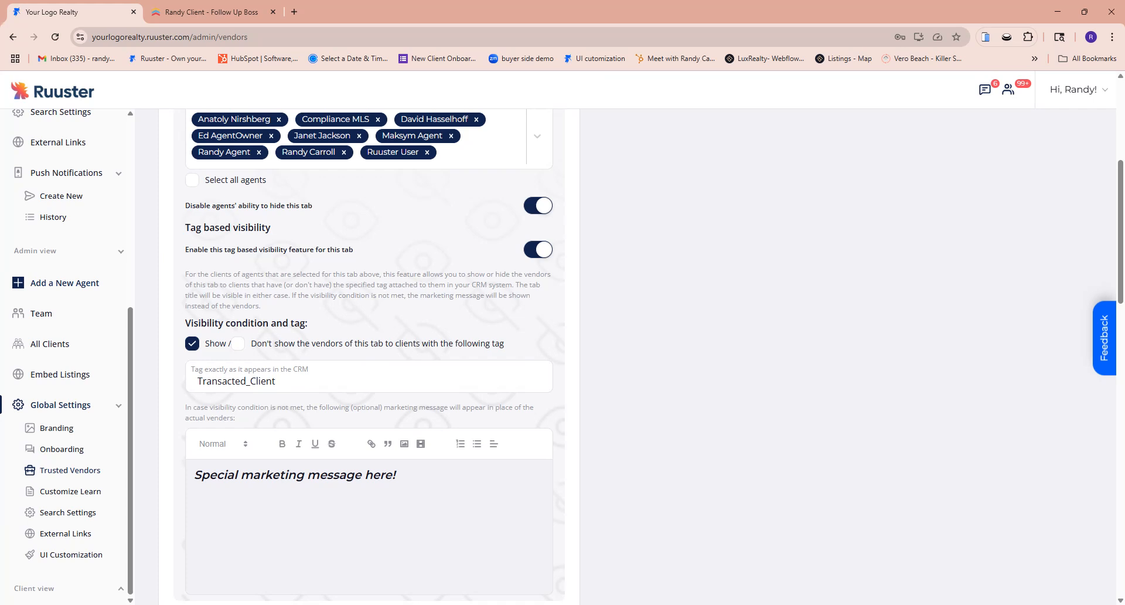
# Switch the Chicago tab's visibility condition to Don't show and back to Show for clients with the Transacted_Client tag
pyautogui.click(237, 343)
pyautogui.click(194, 344)
pyautogui.scroll(-1, 327, 342)
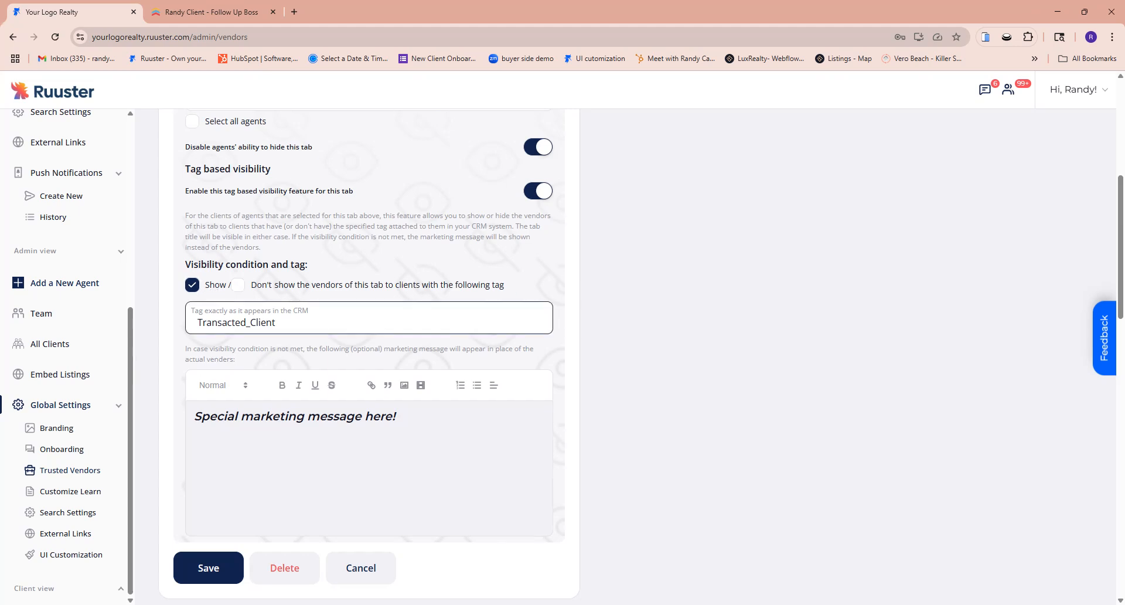
pyautogui.click(276, 323)
pyautogui.click(653, 453)
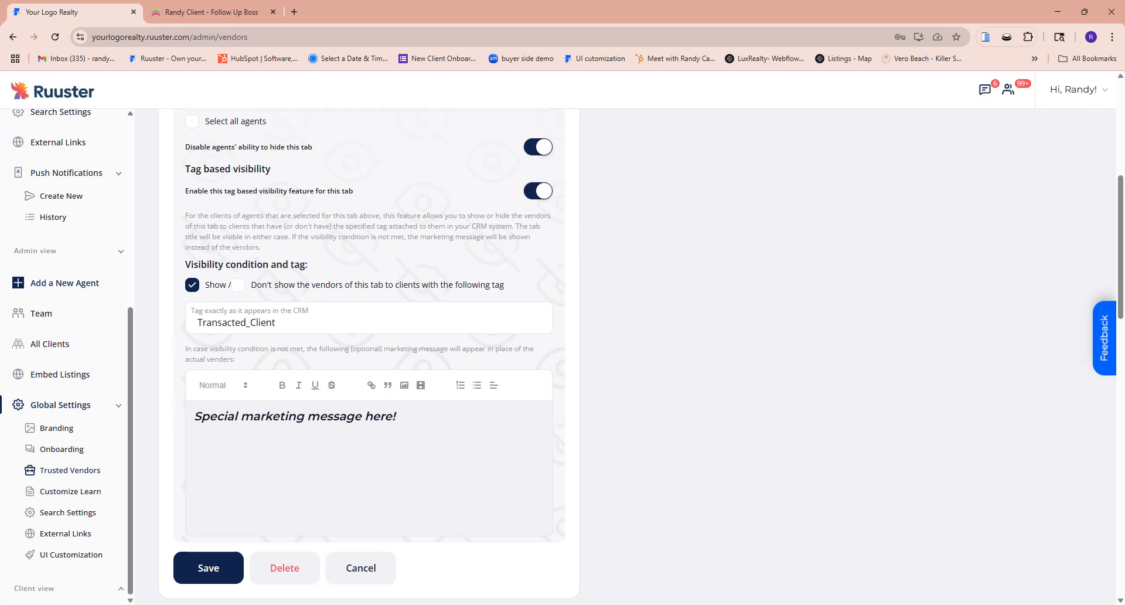
# Replace the Chicago tab's marketing message with "Please get in touch with your agent to unlock exclusive discounts!"
pyautogui.moveTo(400, 417); pyautogui.dragTo(192, 417)
pyautogui.click(194, 417)
pyautogui.moveTo(401, 416); pyautogui.dragTo(193, 417)
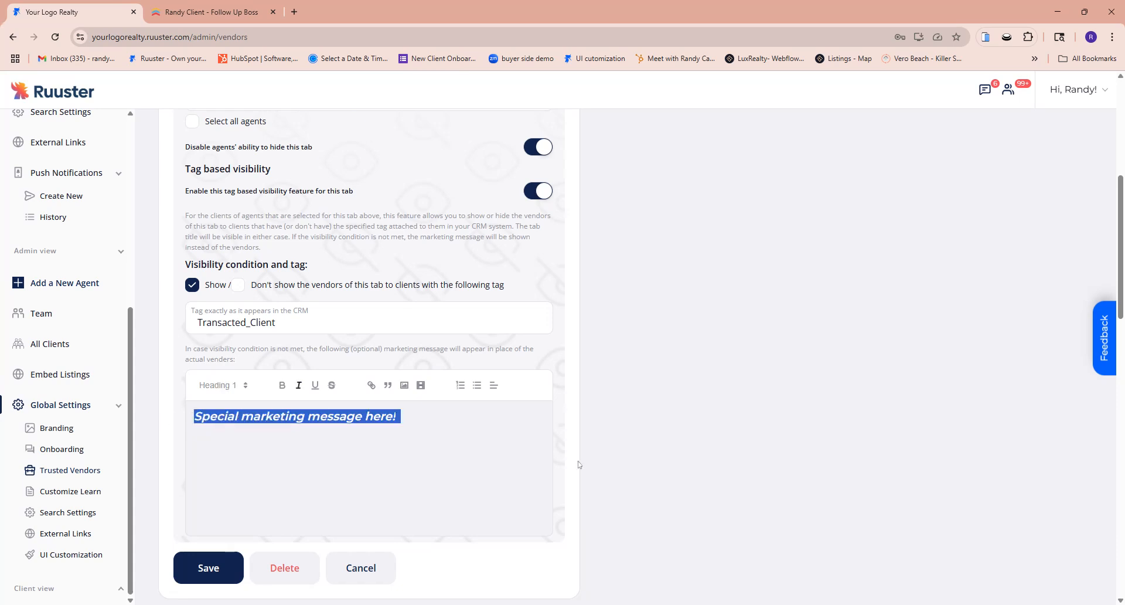
pyautogui.write('Please get ')
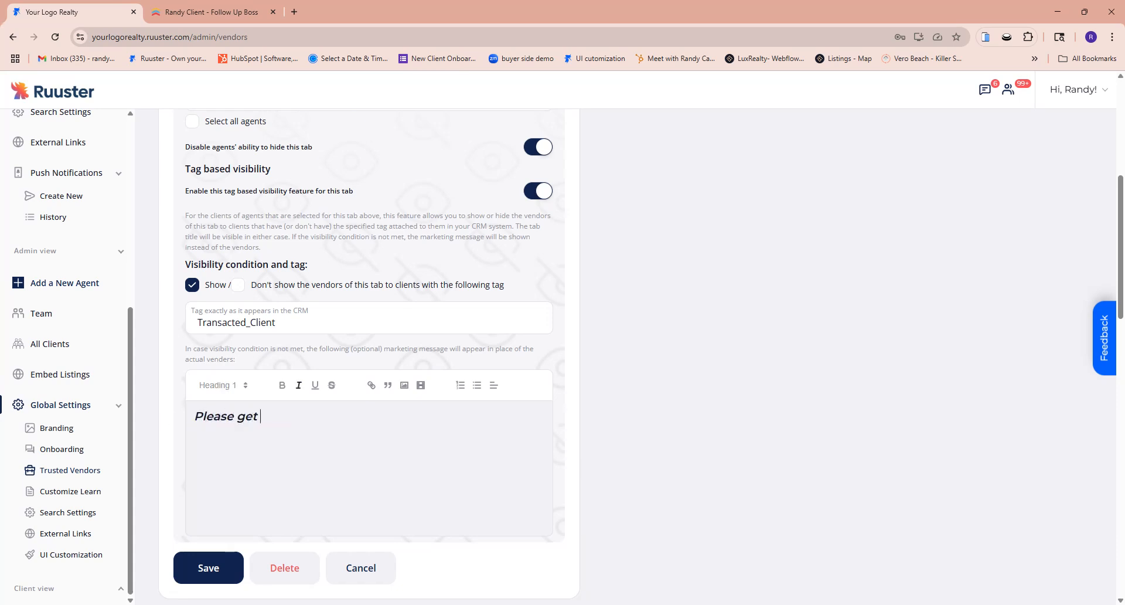
pyautogui.write('in touch with your agent to unlo')
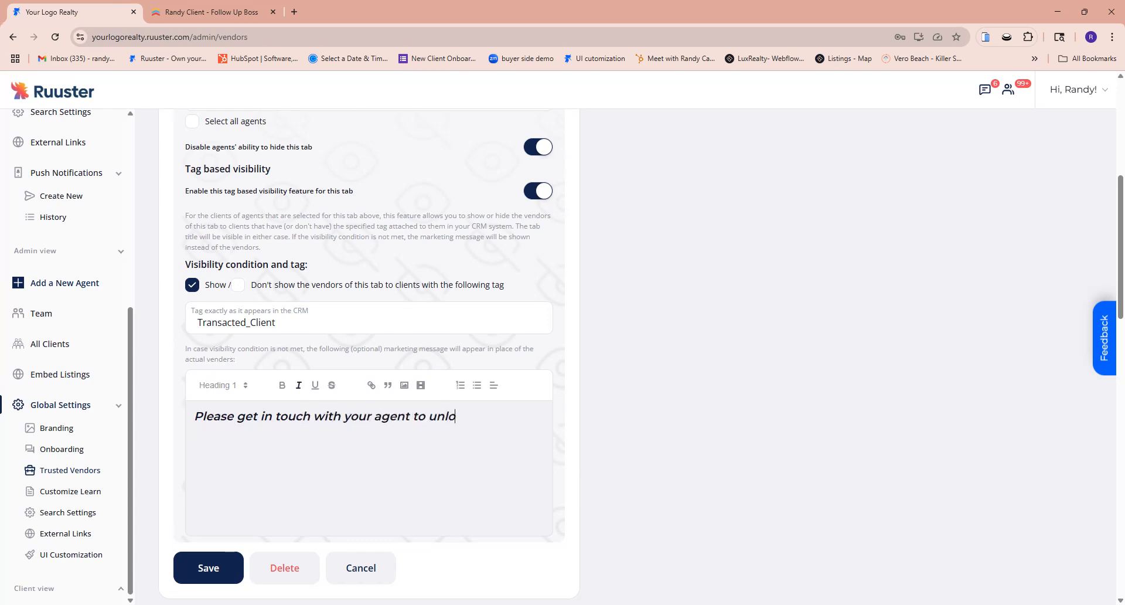
pyautogui.write('ck exclusive discounts!')
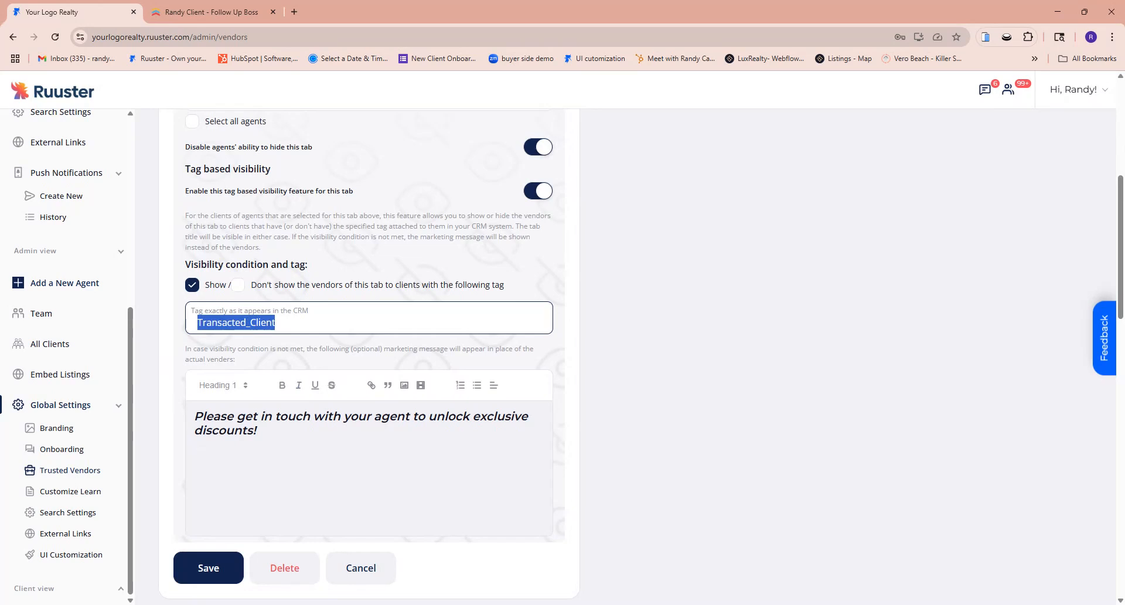
# Switch to Follow Up Boss and create and save the new tag Transacted_Client on the open client record
pyautogui.click(211, 12)
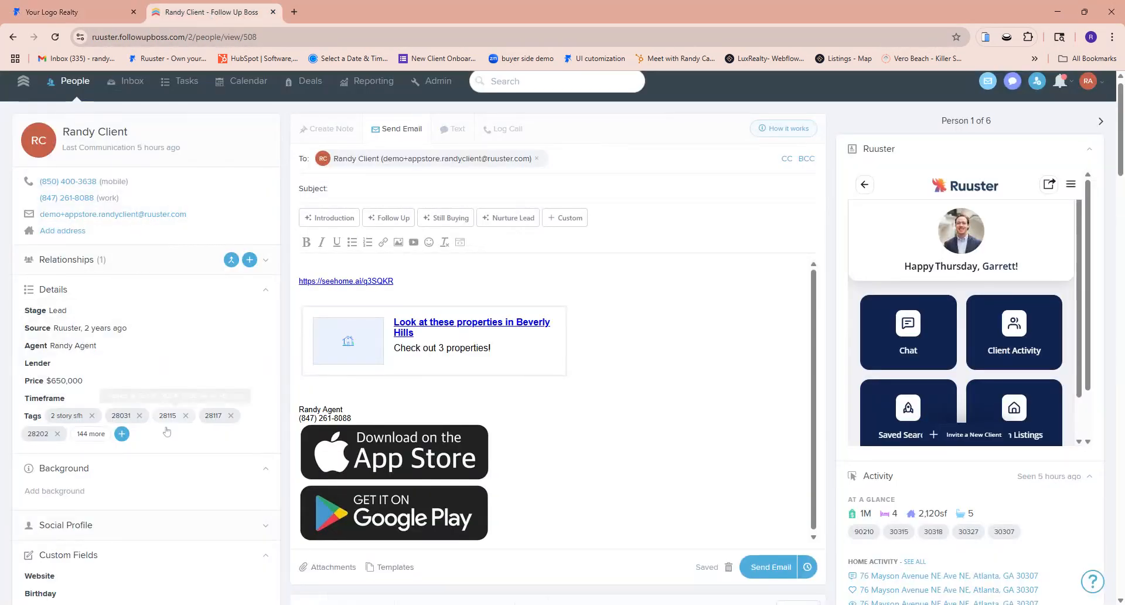
pyautogui.click(122, 434)
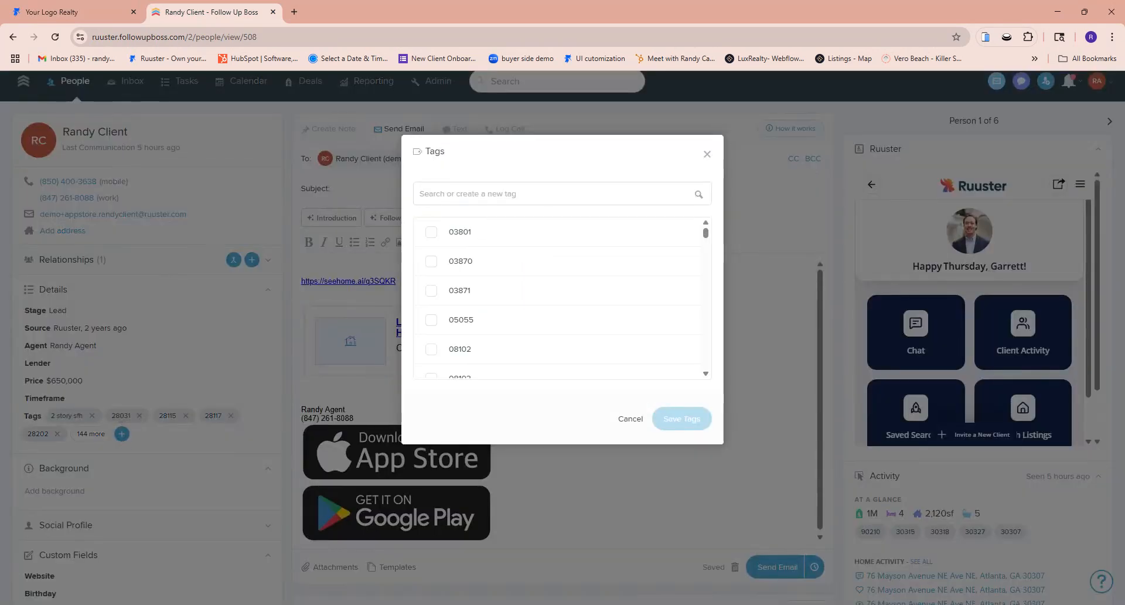
pyautogui.write('Transacted_Client')
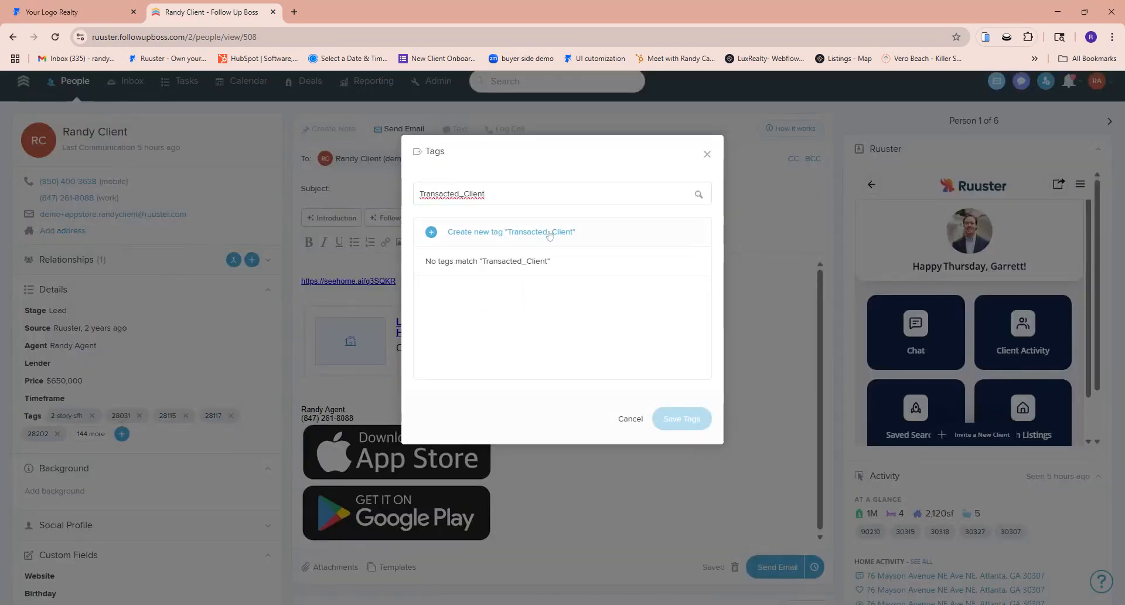
pyautogui.click(549, 233)
pyautogui.click(682, 419)
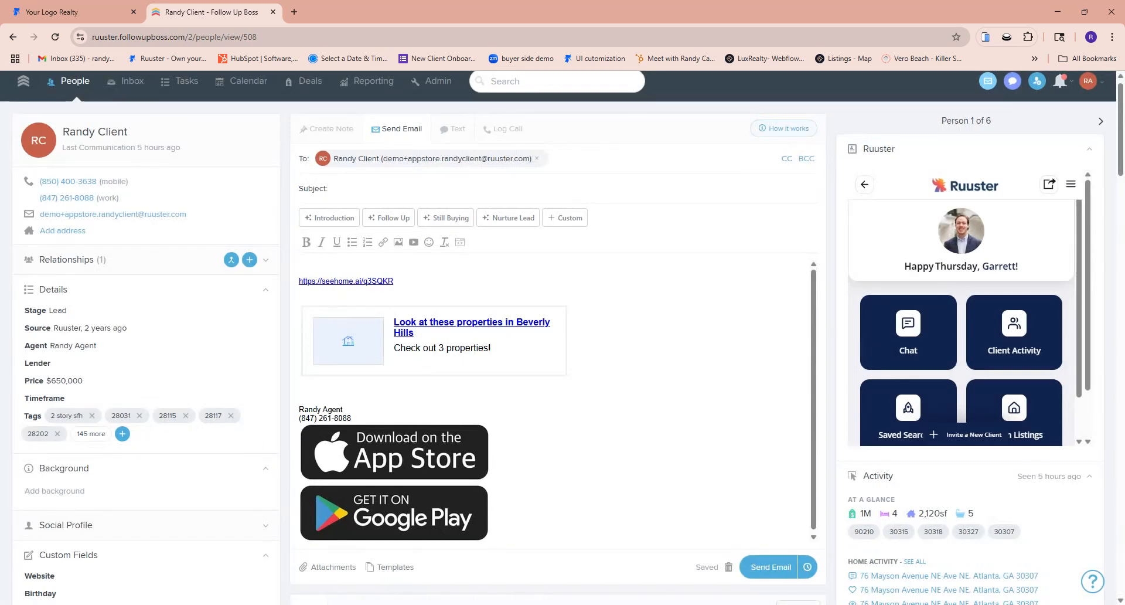
# Return to Ruuster and set the Chicago tab's visibility condition to Don't show the vendors to clients with the tag
pyautogui.click(70, 12)
pyautogui.scroll(4, 373, 313)
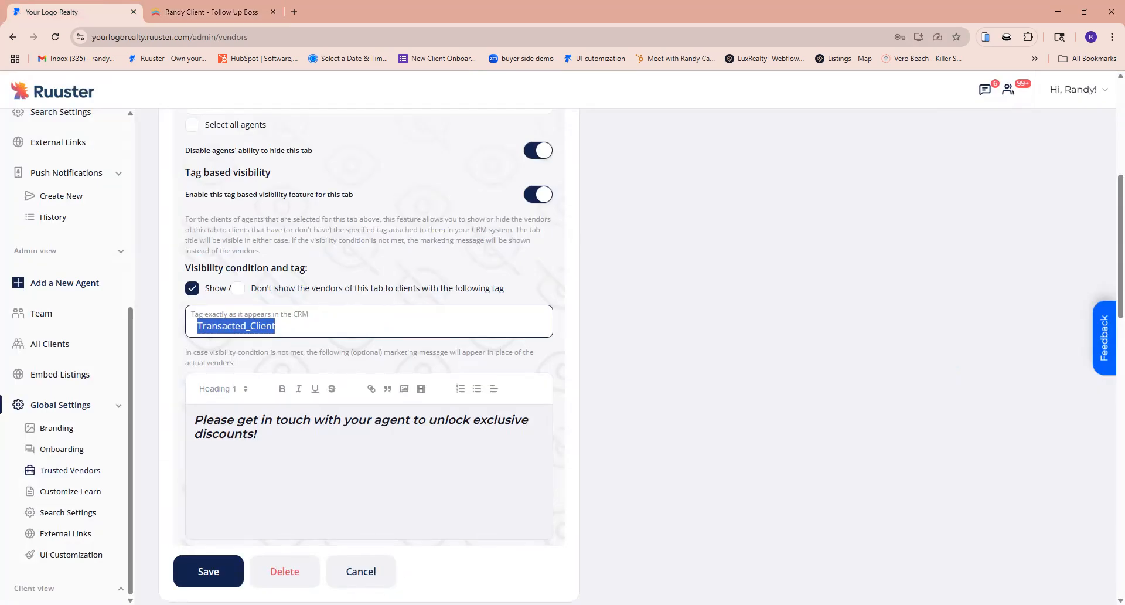
pyautogui.scroll(-4, 362, 295)
pyautogui.scroll(-1, 361, 294)
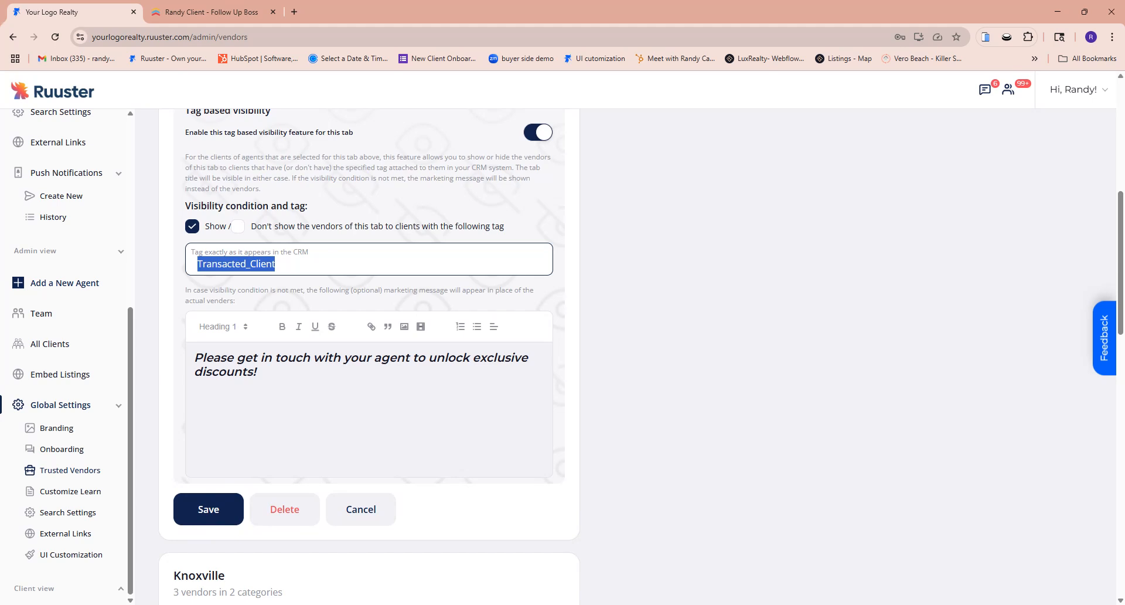
pyautogui.click(237, 226)
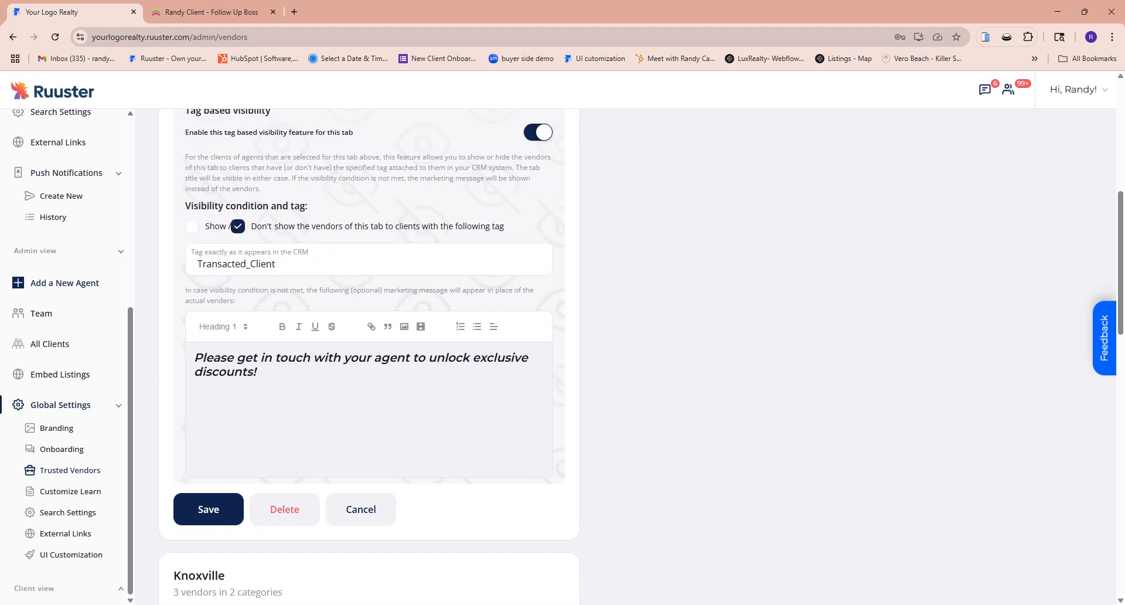
# Replace the CRM tag in the Chicago tab's visibility condition with New Lead
pyautogui.moveTo(275, 264); pyautogui.dragTo(168, 274)
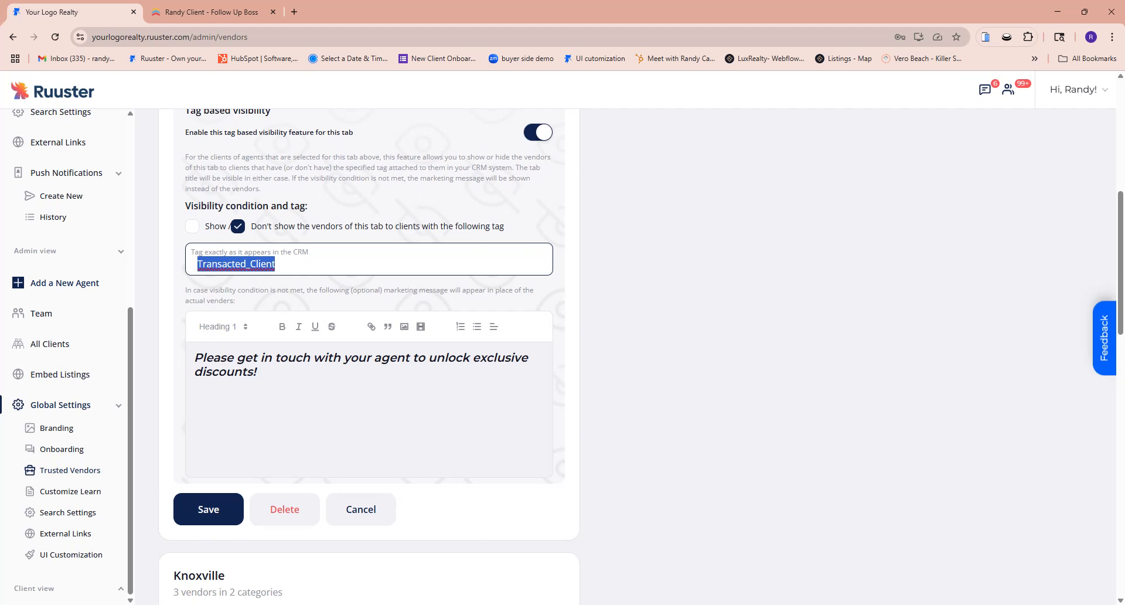
pyautogui.write('Lea')
pyautogui.press('BackSpace')
pyautogui.press('BackSpace')
pyautogui.press('BackSpace')
pyautogui.write('New Lead')
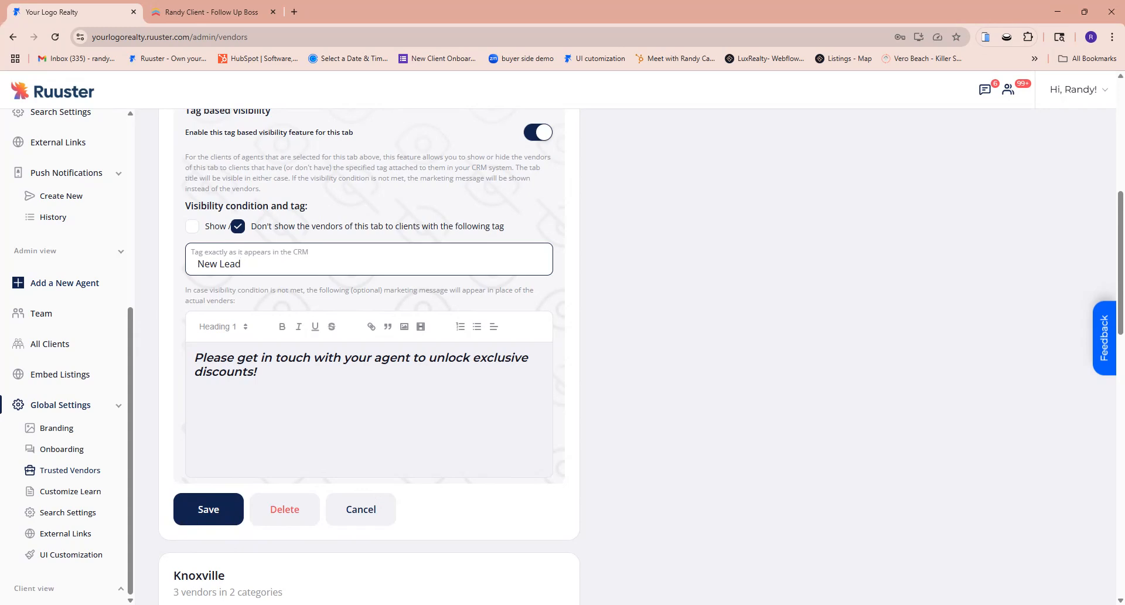
# Discard the unsaved changes to the Chicago tab settings and look over the list of global vendor tabs
pyautogui.click(367, 509)
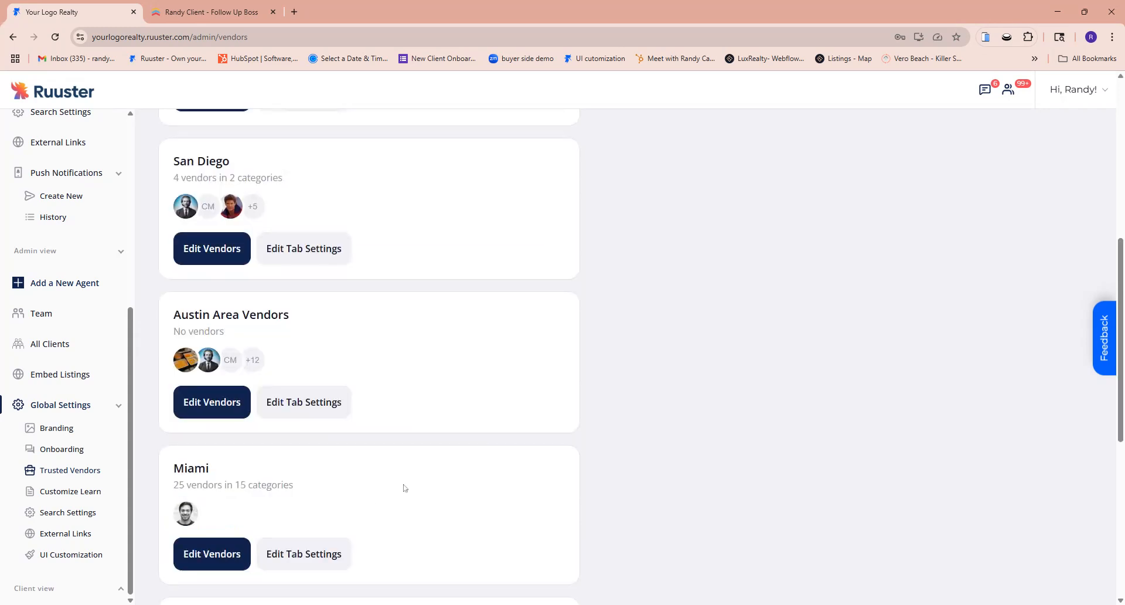
pyautogui.scroll(7, 625, 426)
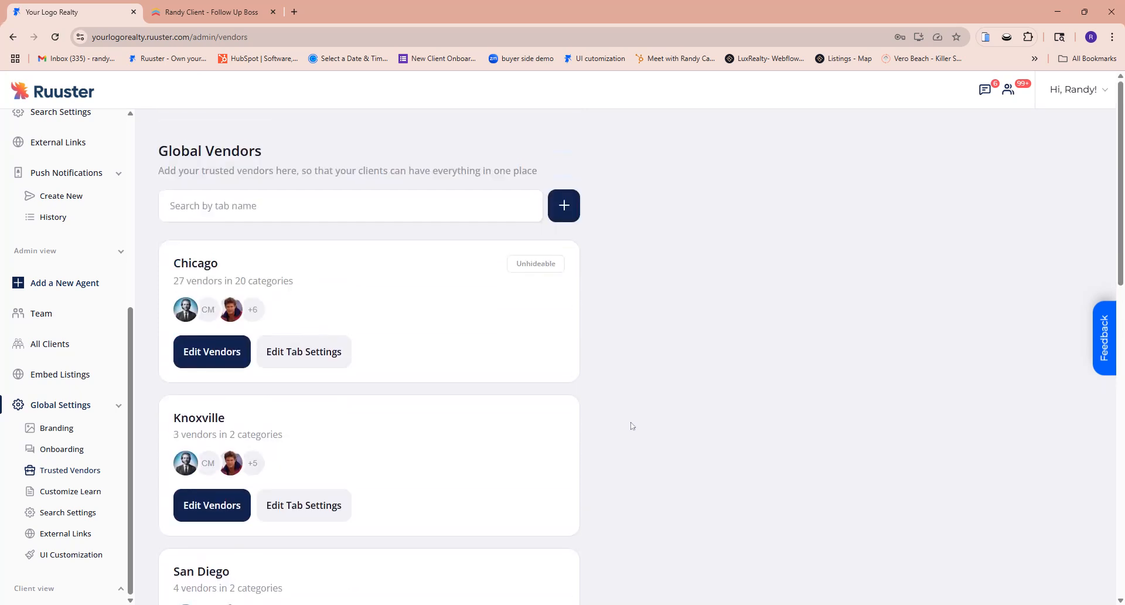
pyautogui.scroll(-2, 630, 427)
pyautogui.scroll(-1, 630, 427)
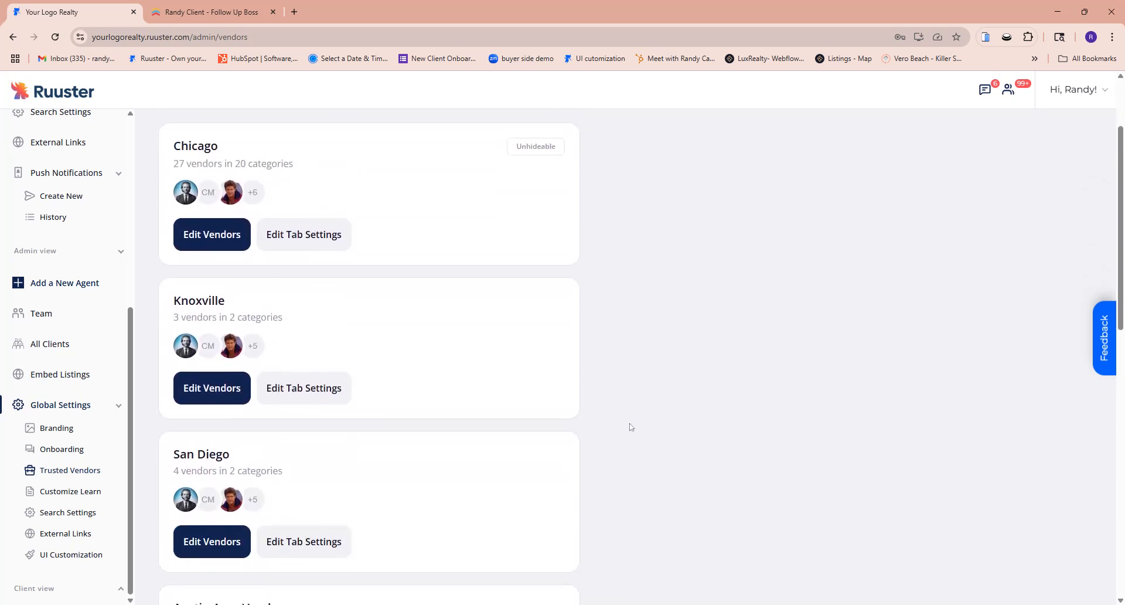